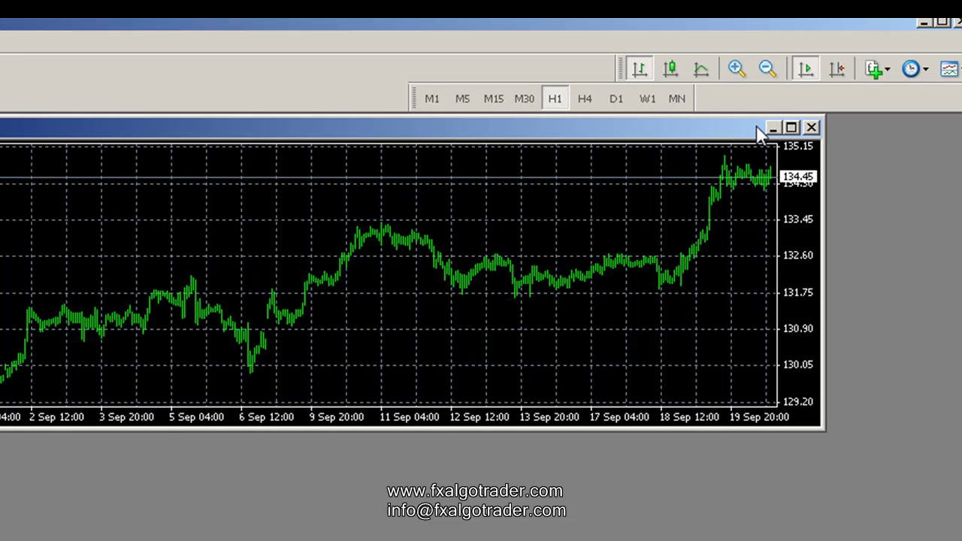
Maximize the chart, switch it to M1, hide the grid, zoom in and enable Chart Shift.
left_click(787, 124)
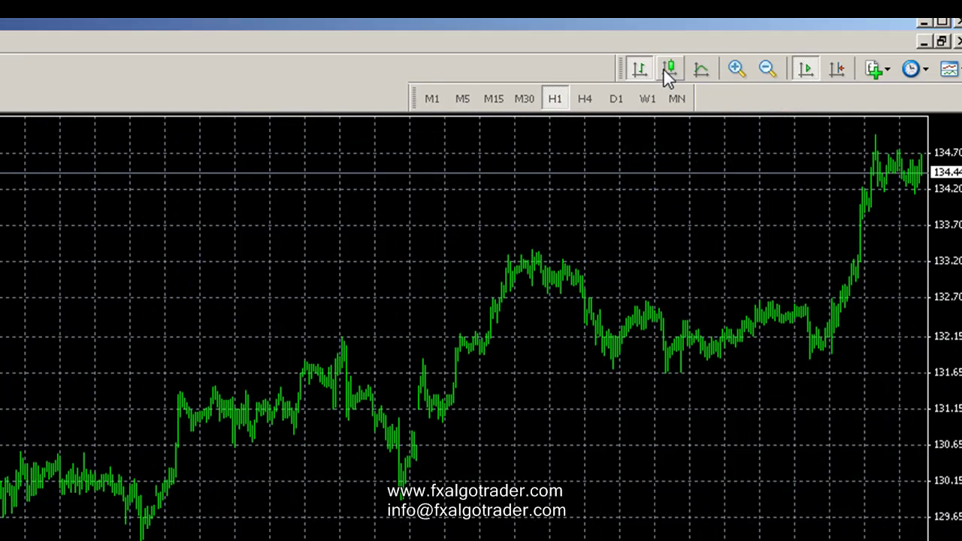
left_click(432, 99)
right_click(503, 187)
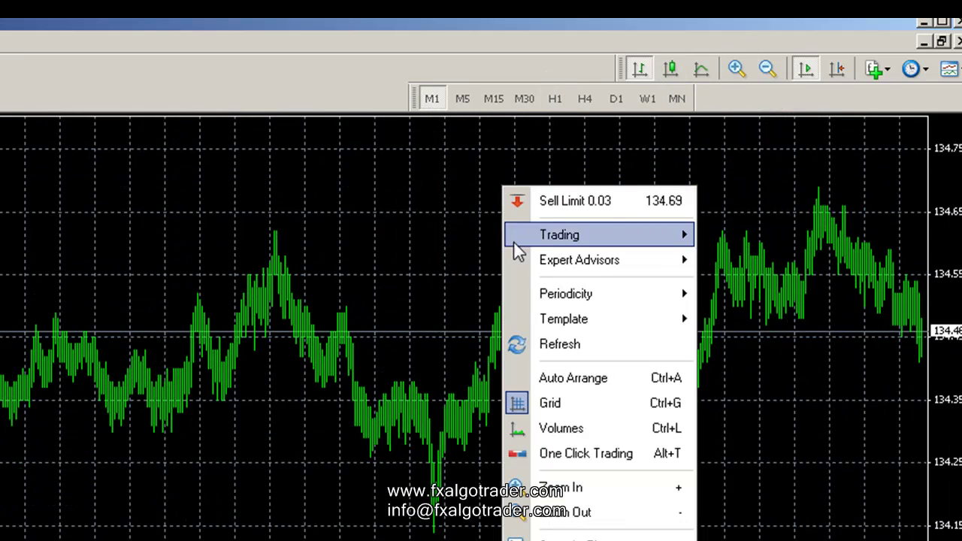
left_click(534, 404)
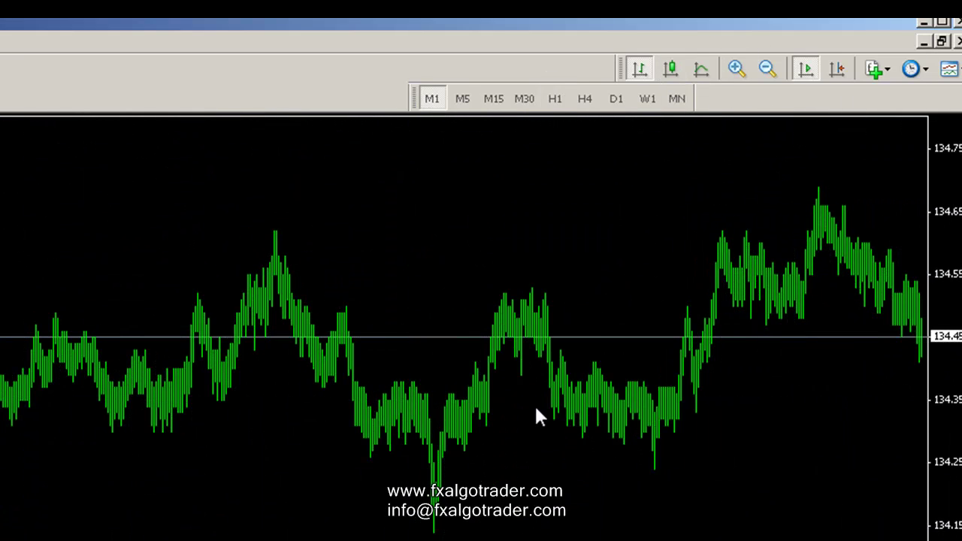
left_click(744, 73)
left_click(838, 69)
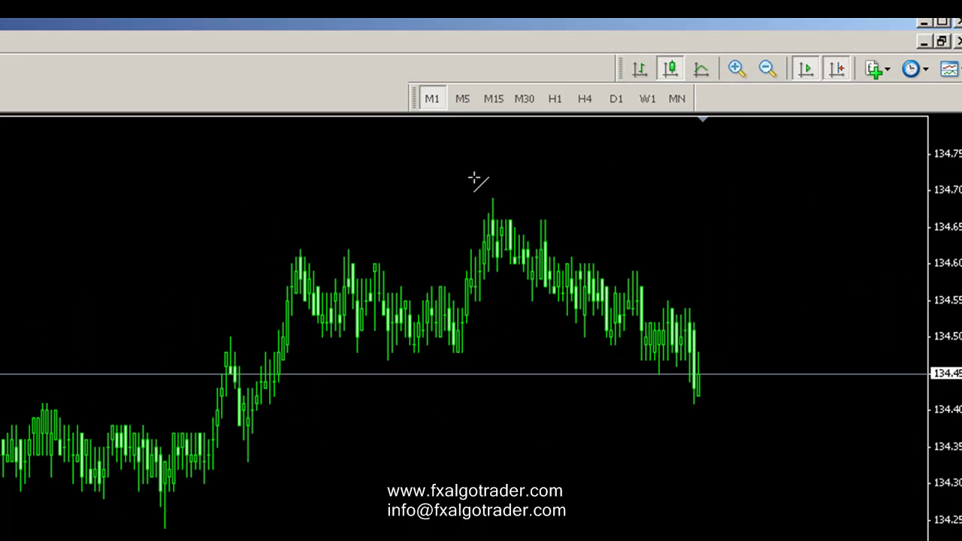
Draw a descending trendline from the recent peak and a parallel one along the lows, then open the Navigator.
left_click_drag(475, 173, 724, 326)
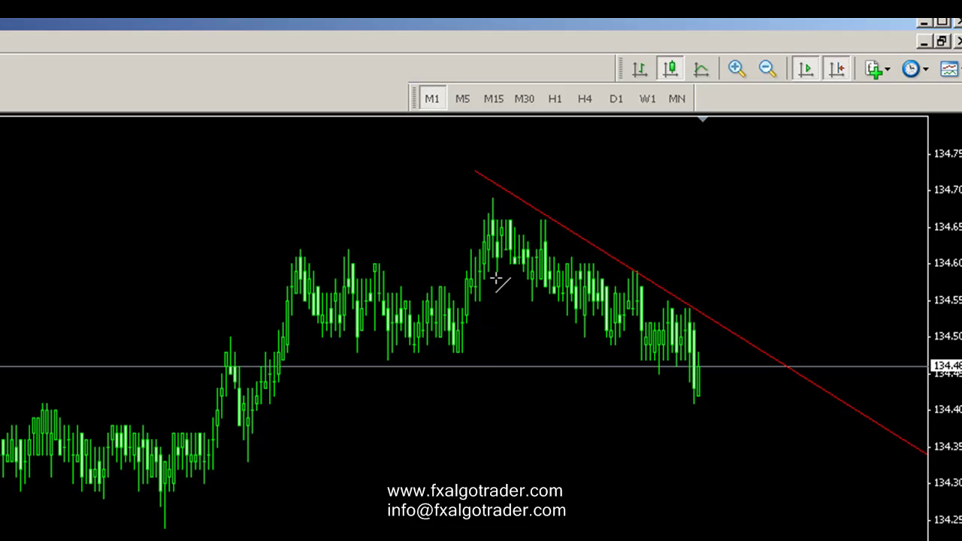
left_click_drag(488, 279, 816, 479)
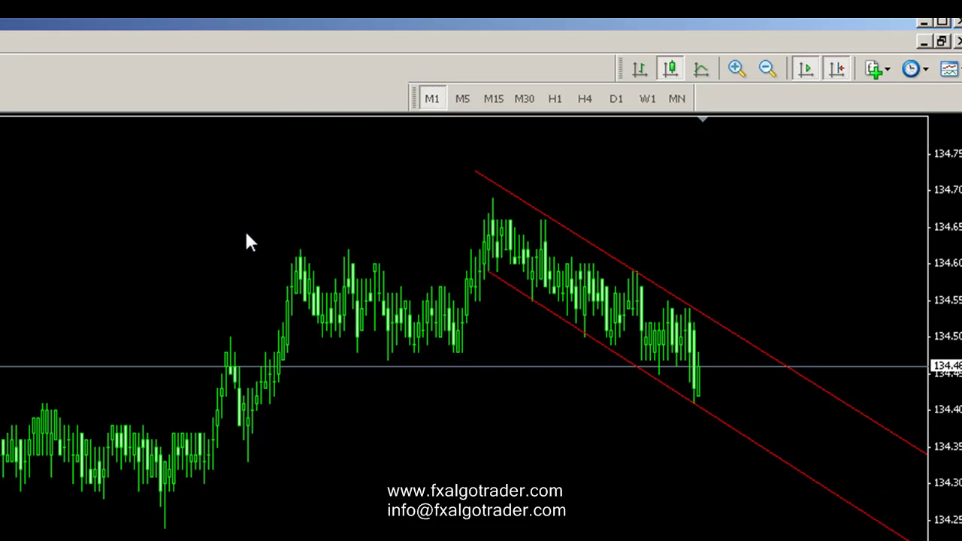
key("ctrl+n")
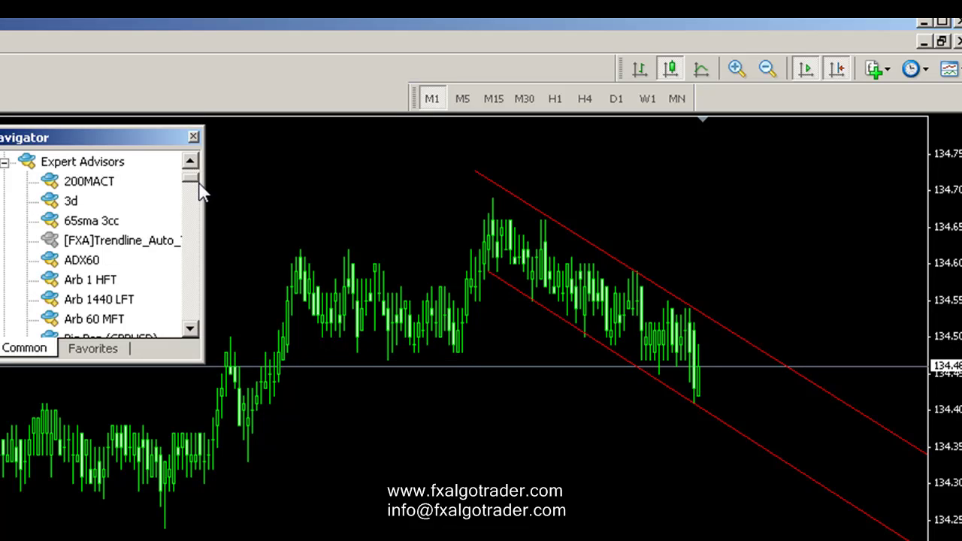
Attach the Platinum expert advisor to the chart with its default settings and close the Navigator.
scroll(197, 193, "down", 10)
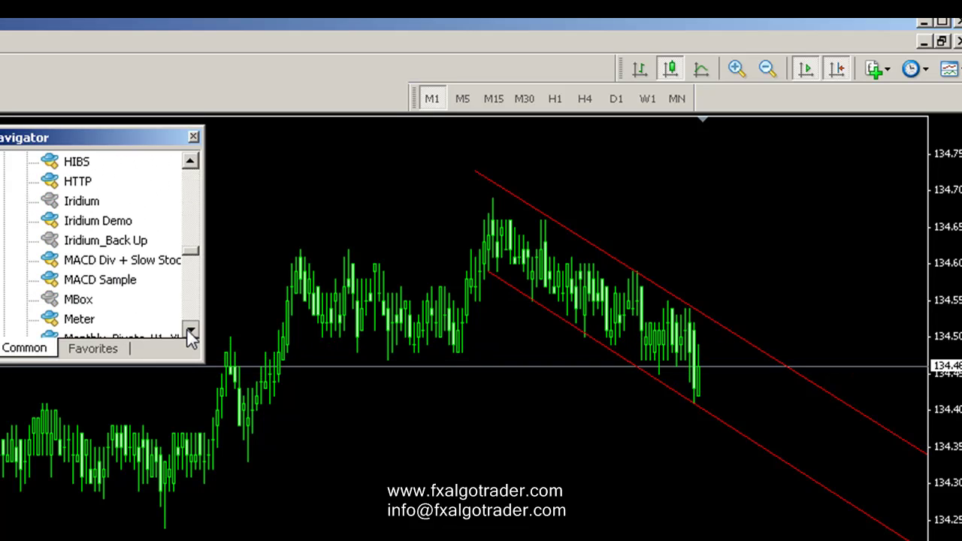
scroll(191, 335, "down", 4)
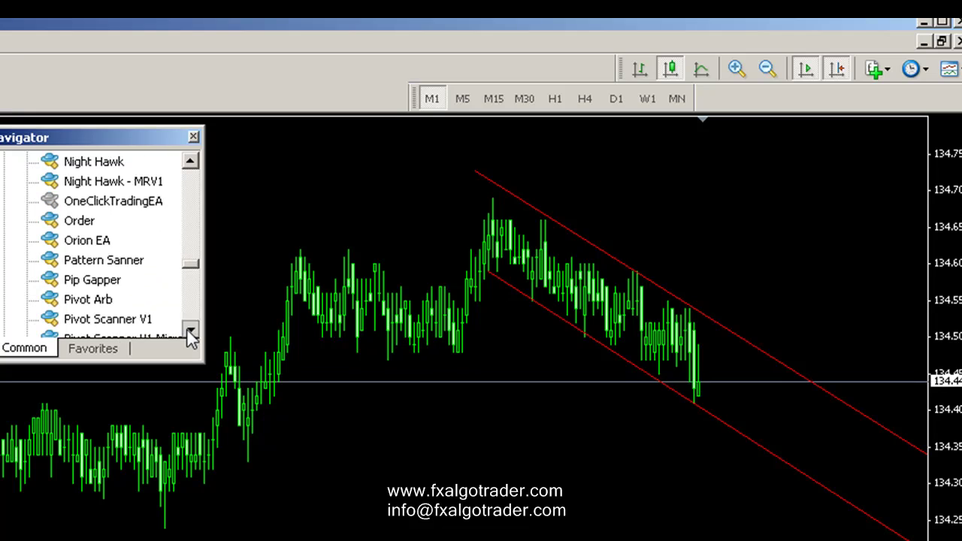
scroll(191, 335, "down", 3)
left_click(133, 278)
left_click(101, 204)
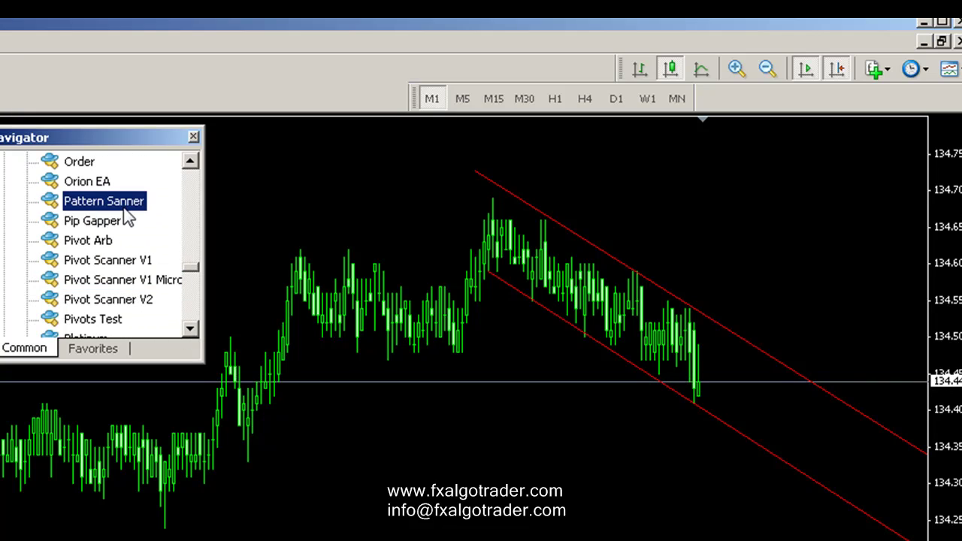
key("Down")
key("Down")
key("Down")
key("Down")
key("Down")
key("Down")
key("Down")
key("Down")
key("Down")
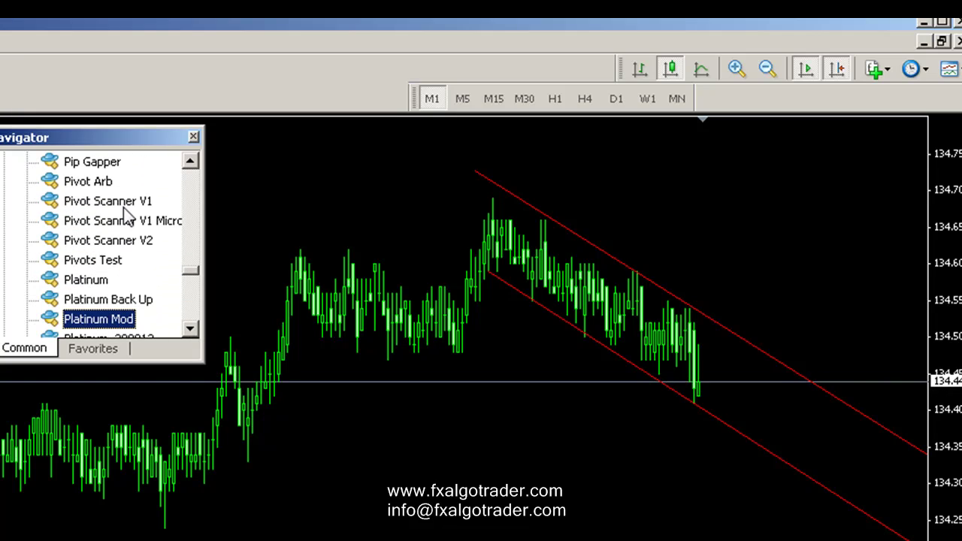
left_click_drag(74, 281, 612, 276)
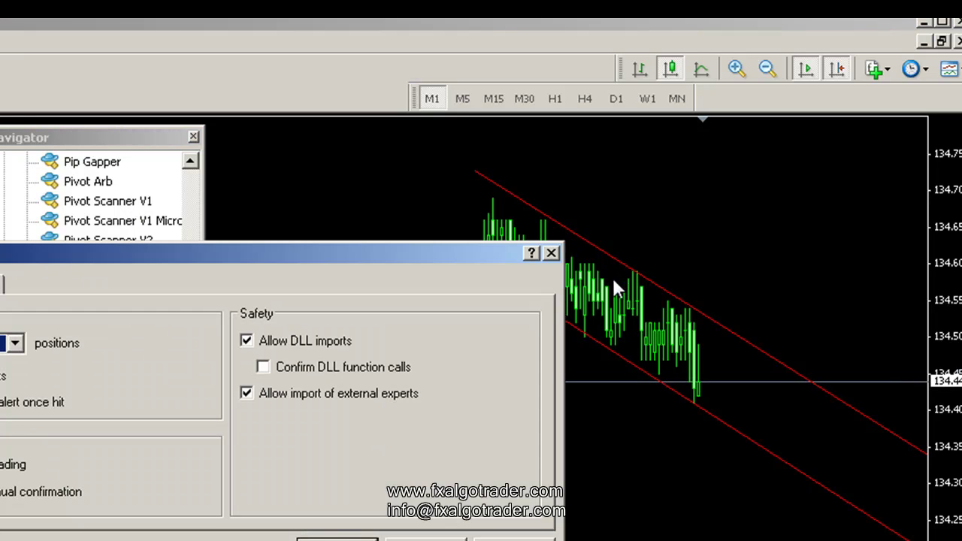
key("Return")
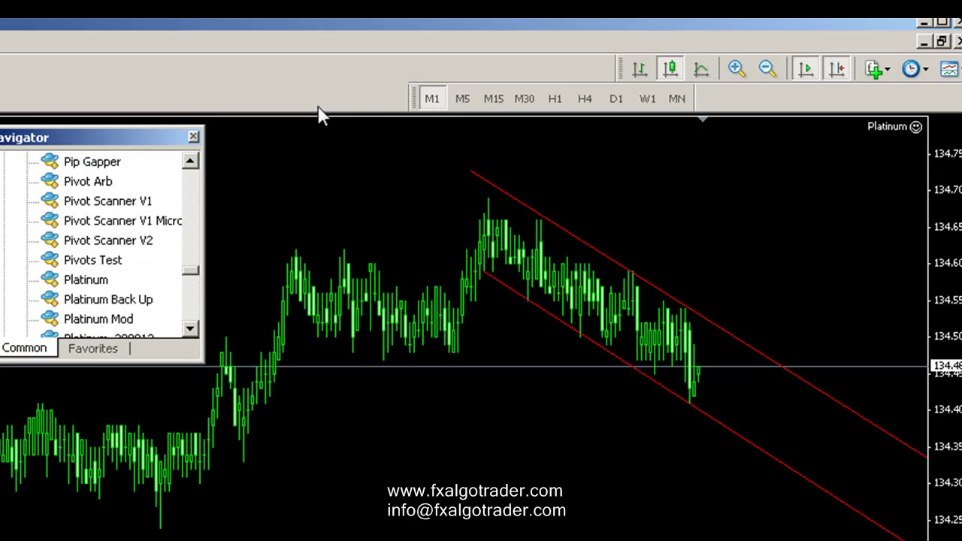
left_click(194, 136)
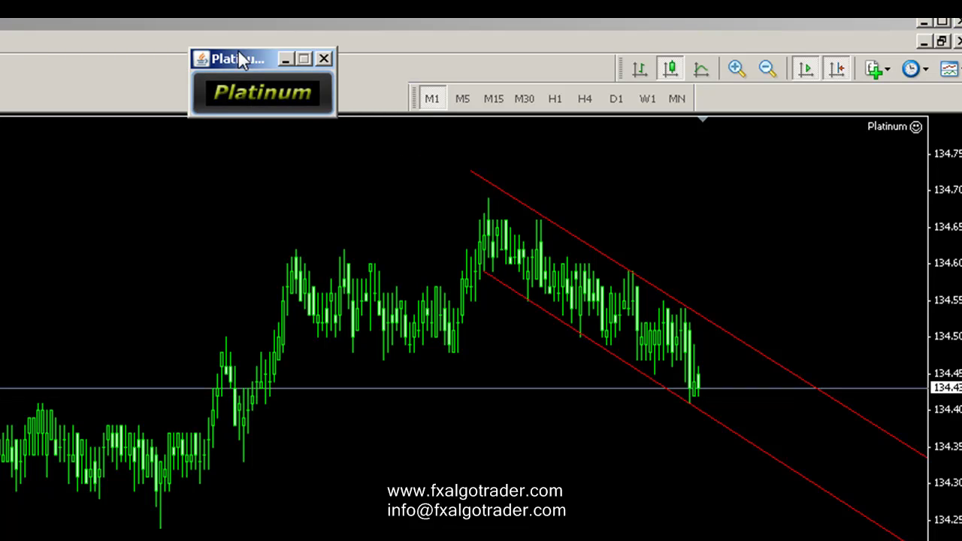
Open the Platinum control panel and scan the chart for trendlines.
left_click_drag(248, 62, 236, 42)
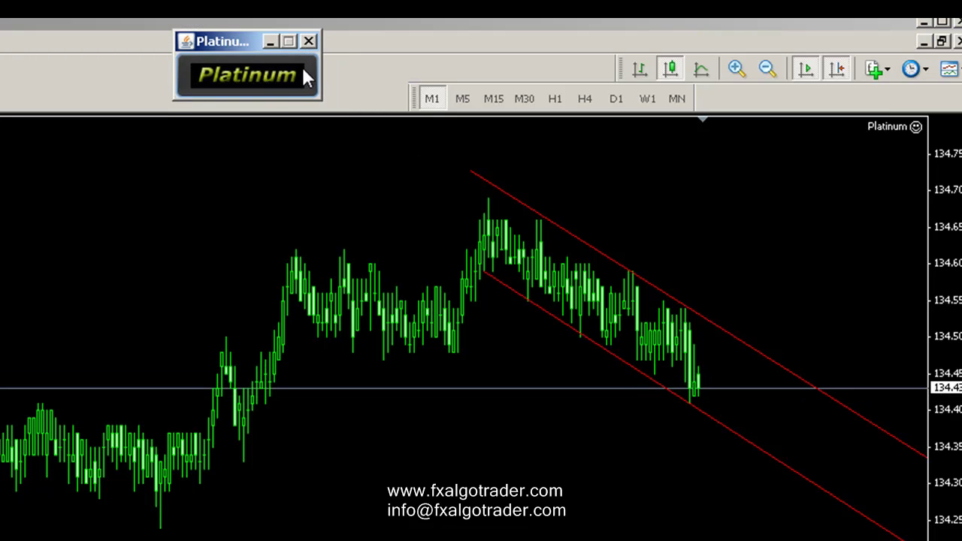
left_click(267, 75)
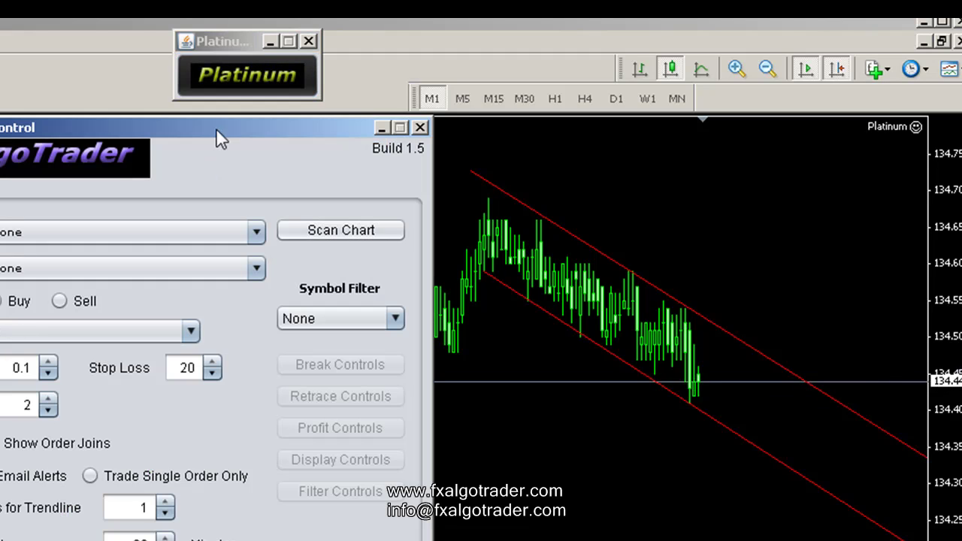
left_click(310, 234)
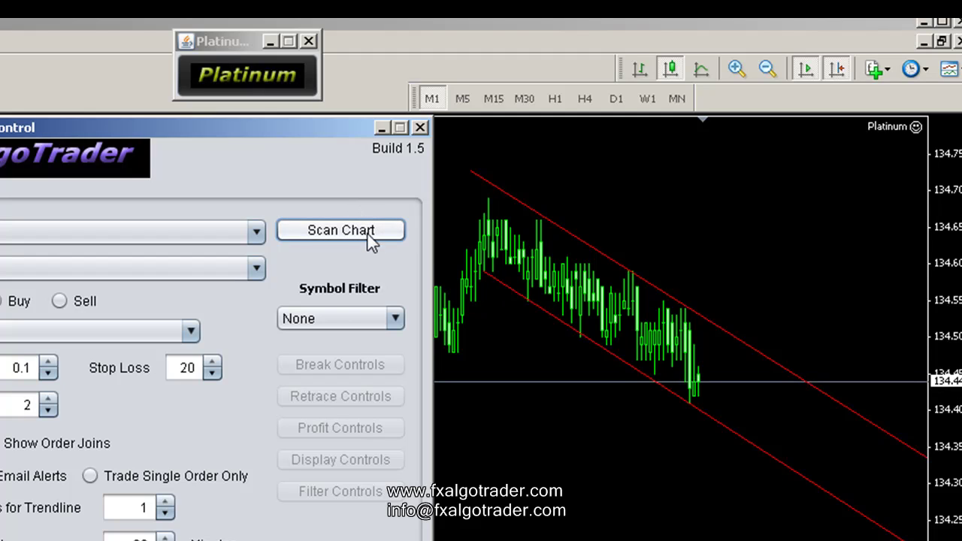
Select Trendline 14258 and set its entry trigger to Break(Close).
left_click(192, 237)
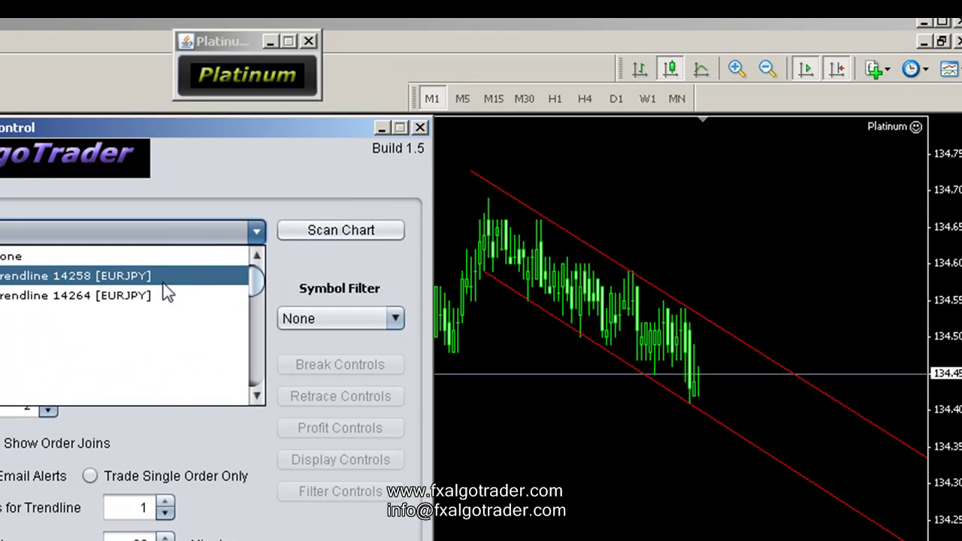
left_click(601, 277)
mouse_move(609, 260)
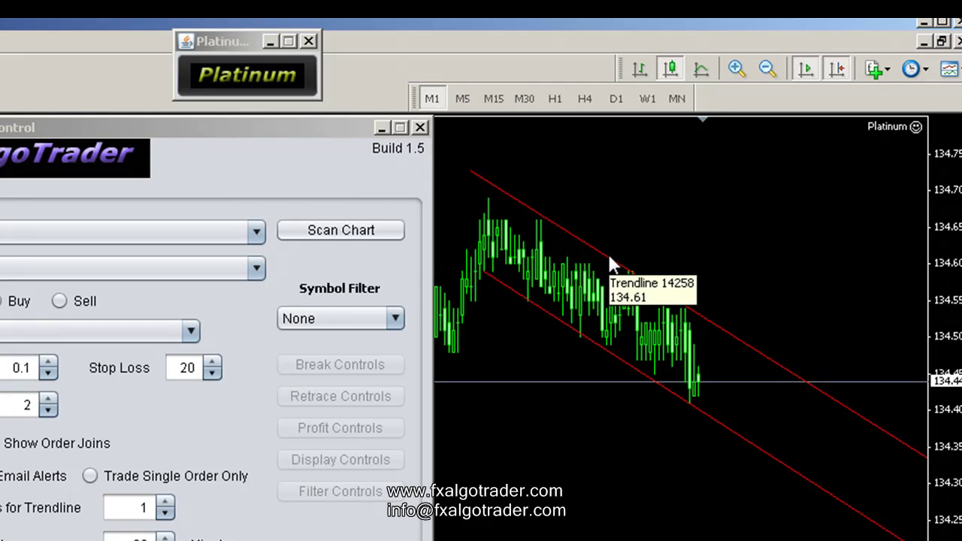
left_click(188, 233)
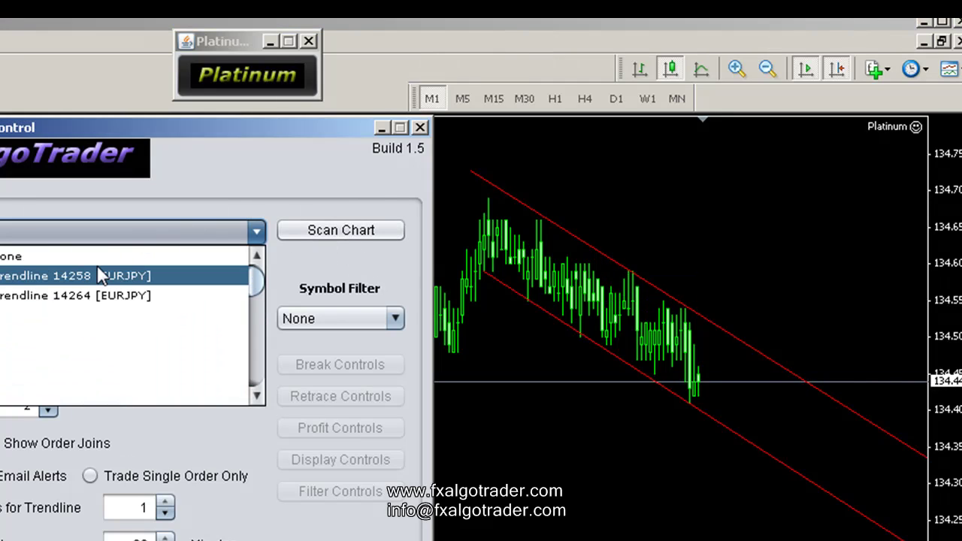
left_click(99, 271)
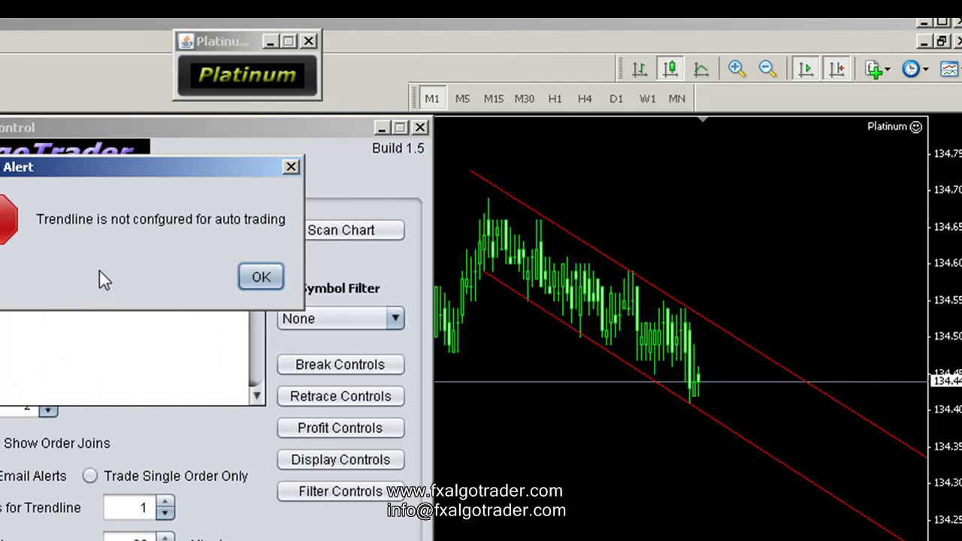
left_click(261, 280)
left_click(27, 328)
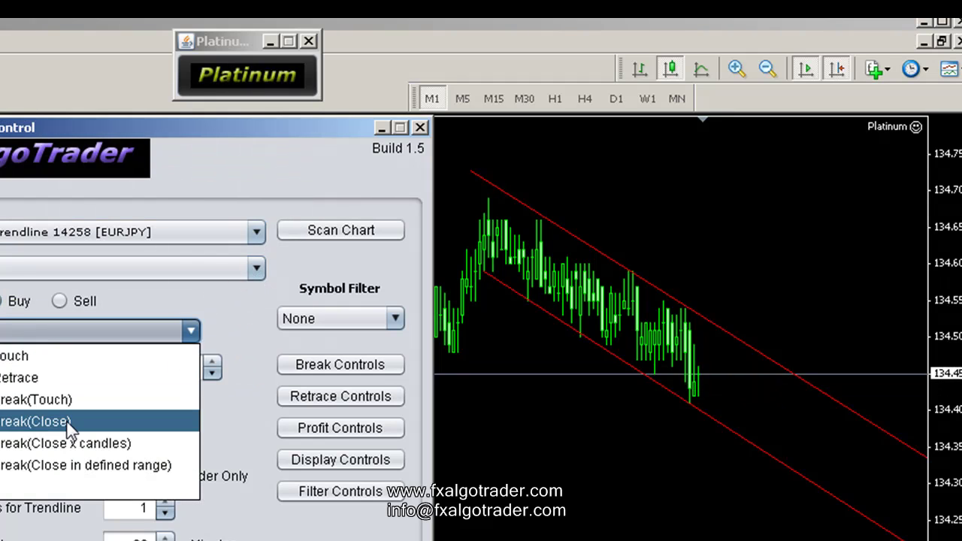
left_click(68, 423)
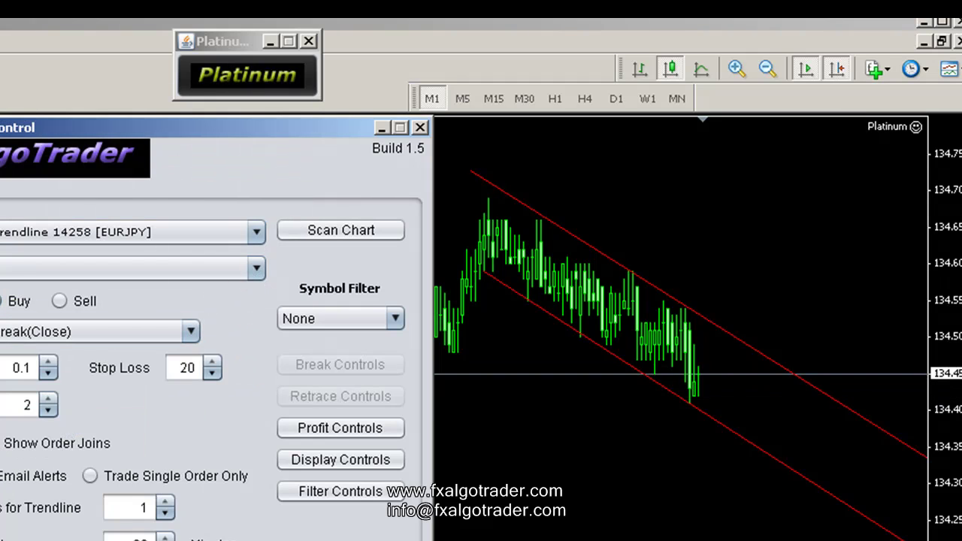
Select Trendline 14264 and make it a Sell trade.
left_click(85, 232)
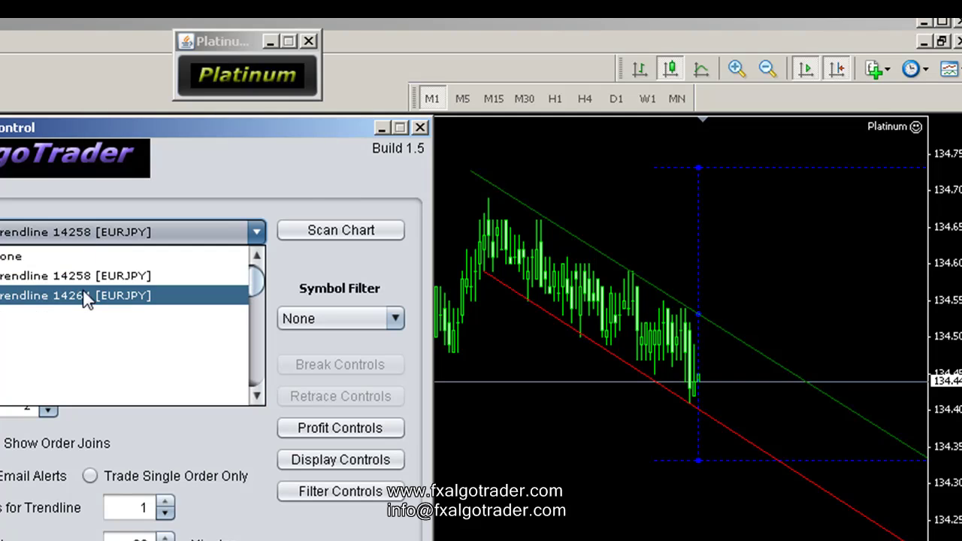
left_click(82, 294)
left_click(259, 278)
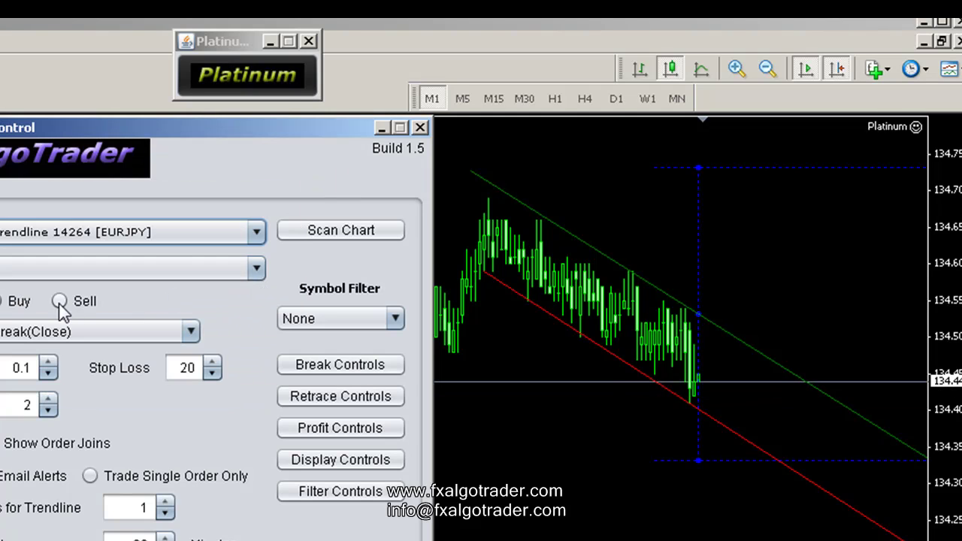
left_click(59, 301)
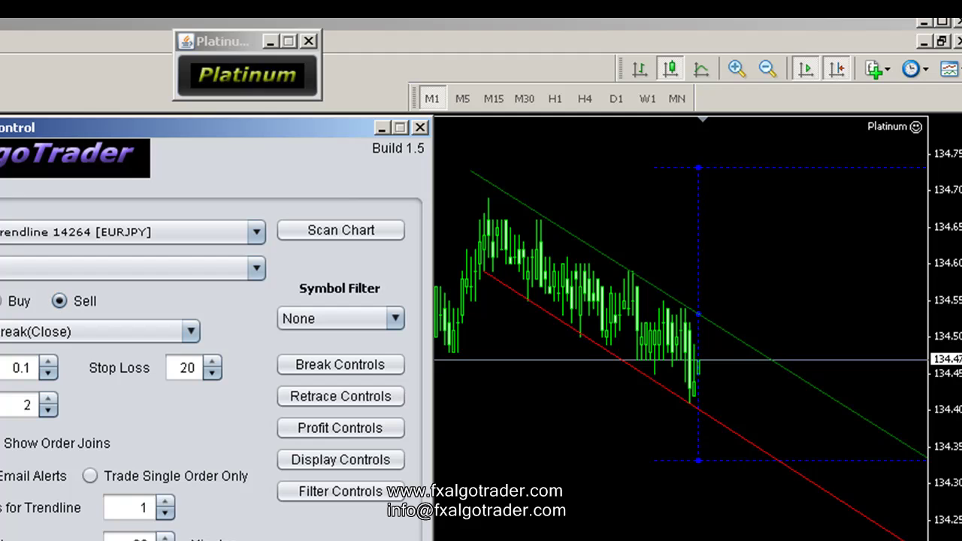
Enable Show object descriptions in the chart properties so the trendline labels appear.
right_click(620, 385)
key("Escape")
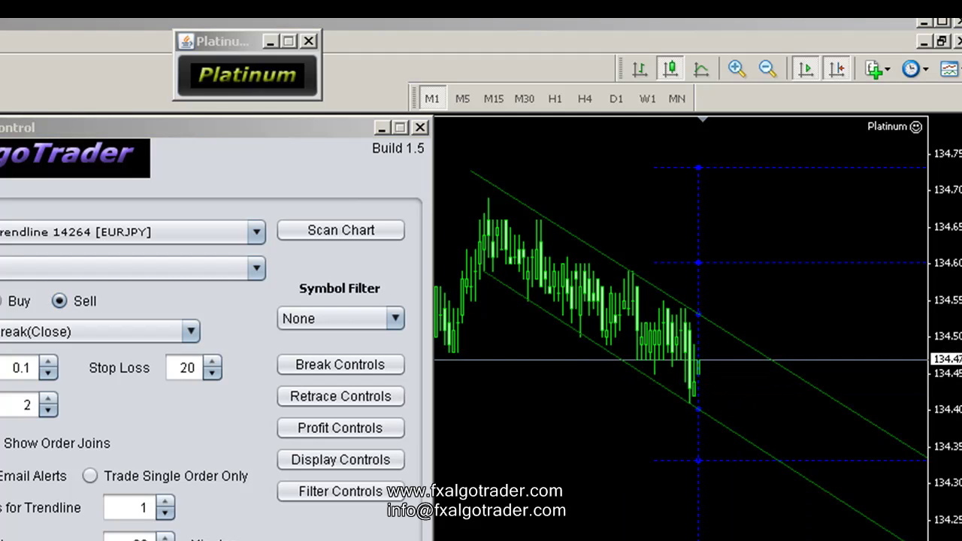
right_click(571, 379)
left_click(609, 378)
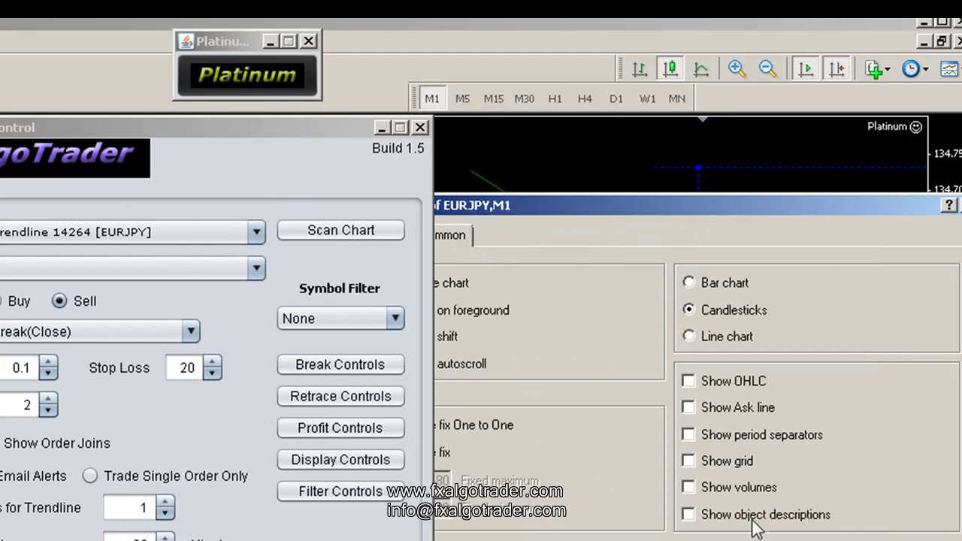
left_click(689, 514)
key("Return")
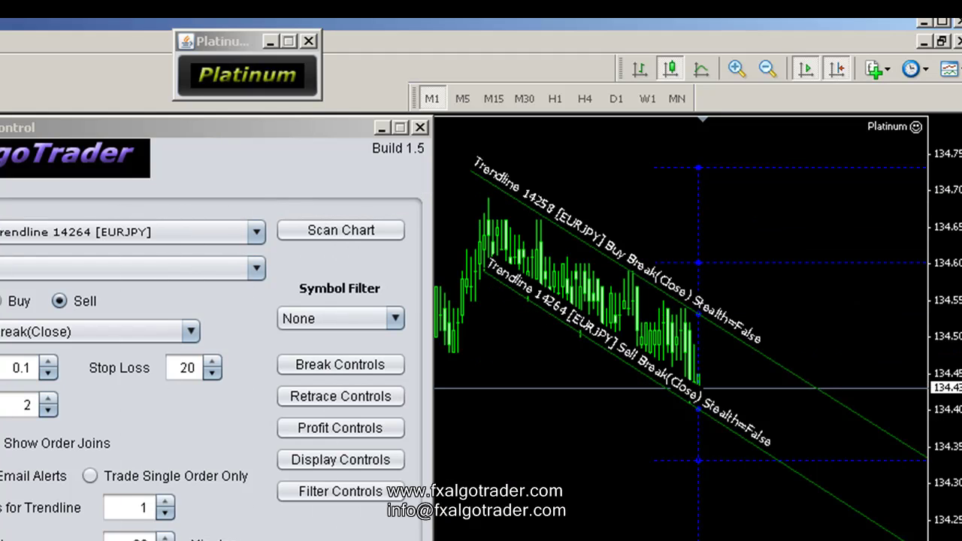
left_click(353, 462)
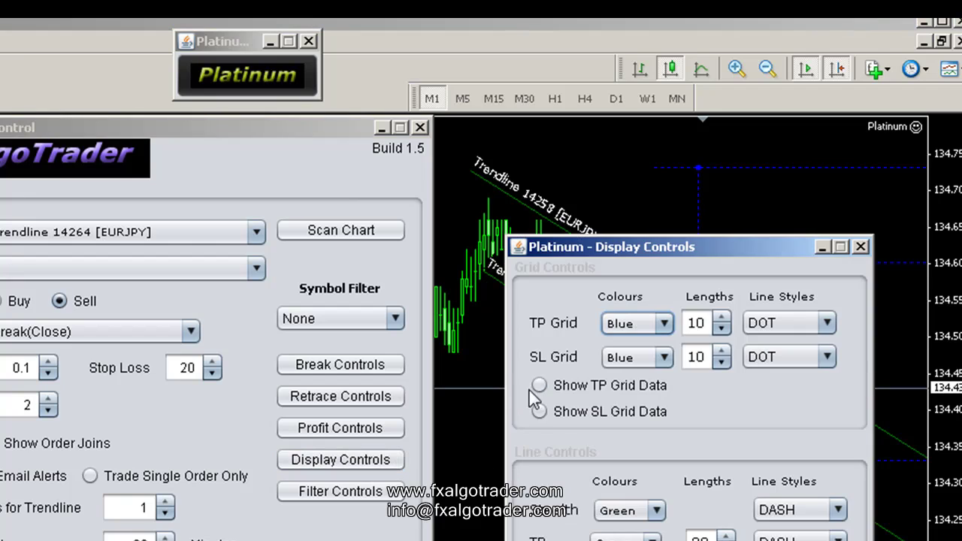
Show stop-loss grid data for Trendline 14264 and compress the price scale to reveal TP1.
left_click(554, 415)
key("alt+F4")
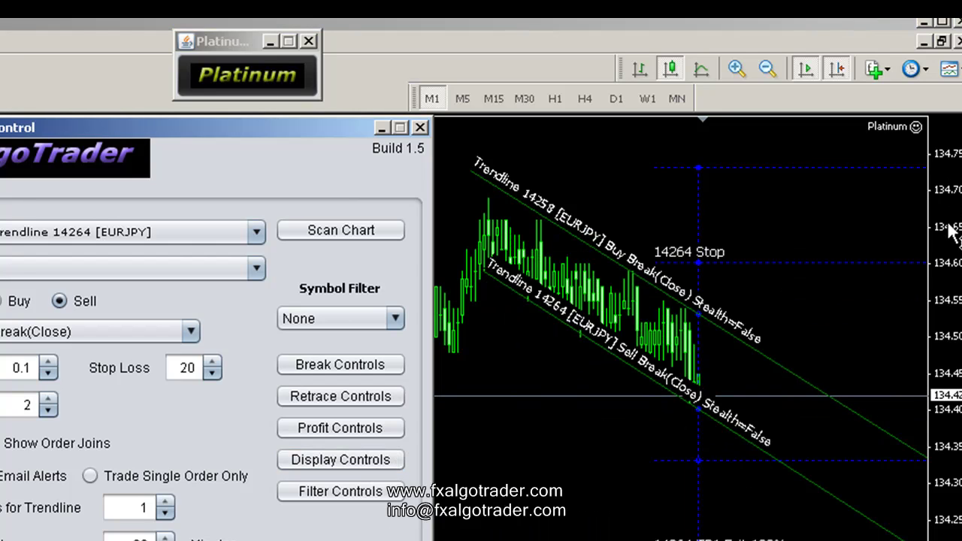
mouse_move(951, 230)
left_mouse_down()
mouse_move(950, 247)
mouse_move(951, 226)
left_mouse_up()
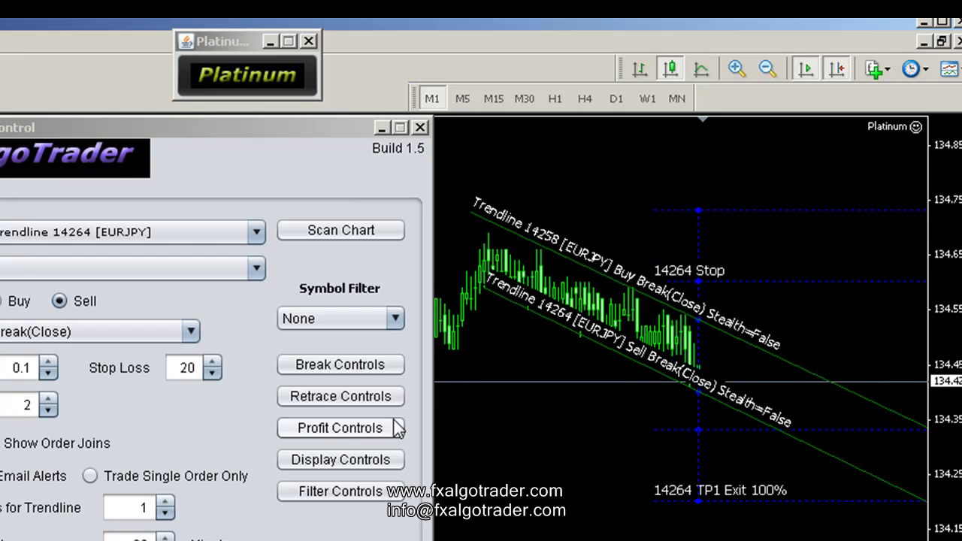
left_click(357, 461)
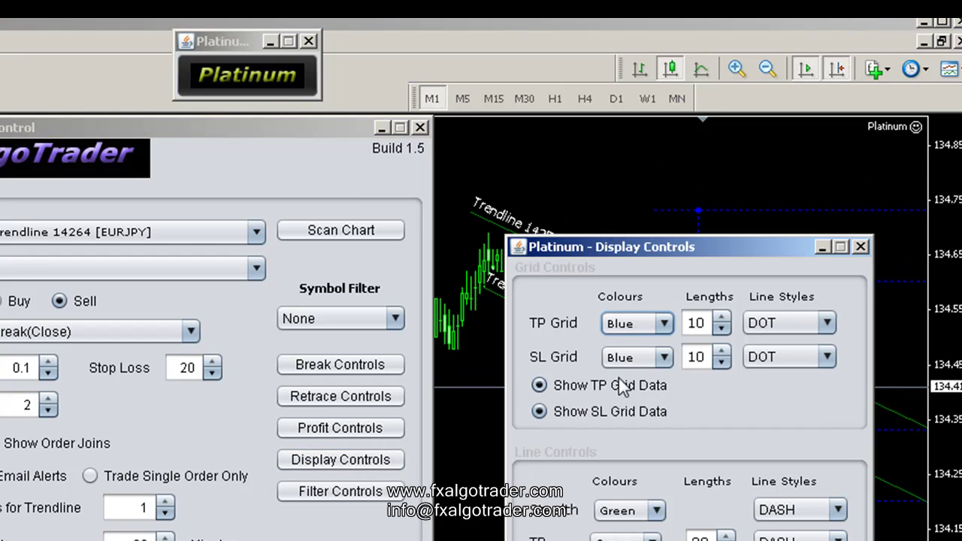
left_click(80, 127)
Turn on TP and SL grid data for Trendline 14258, then reselect Trendline 14264.
left_click(120, 225)
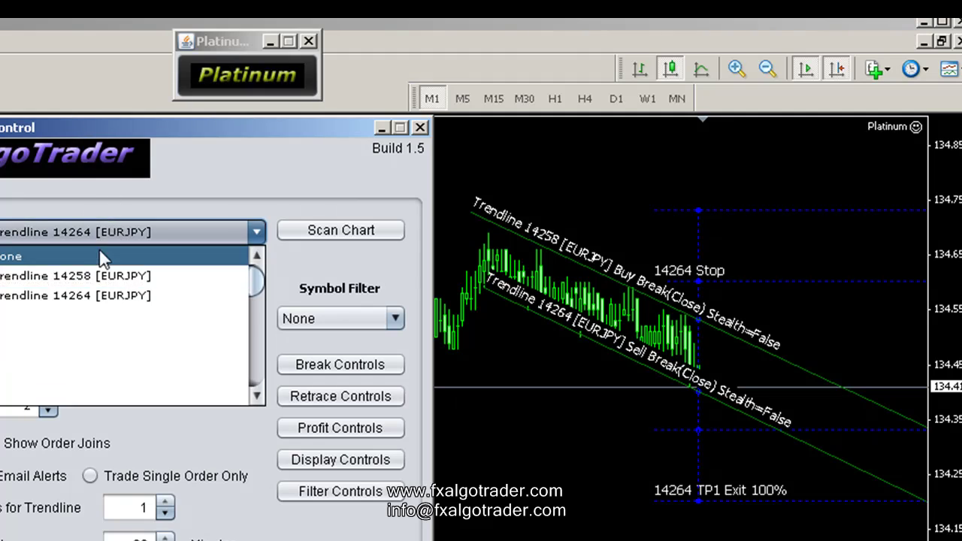
left_click(96, 277)
left_click(321, 458)
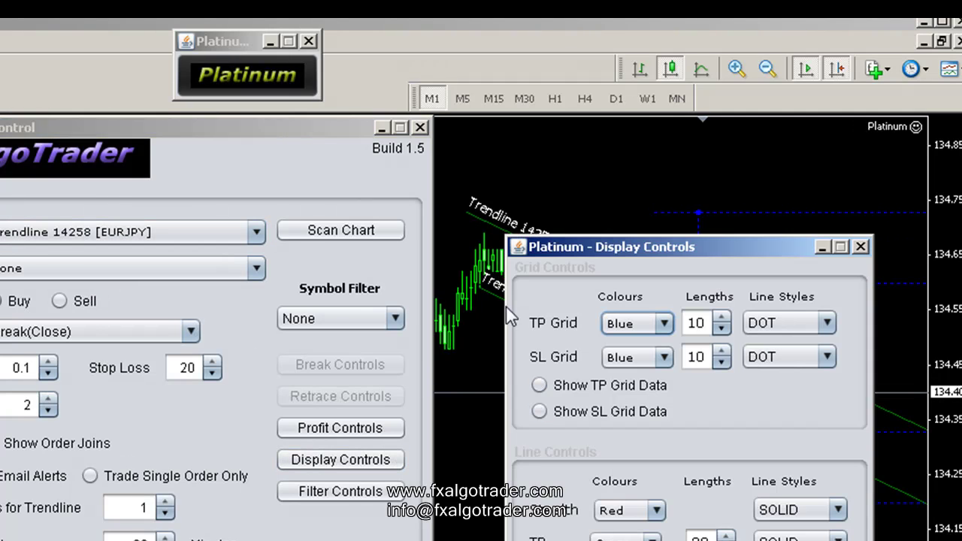
left_click(538, 385)
left_click(538, 412)
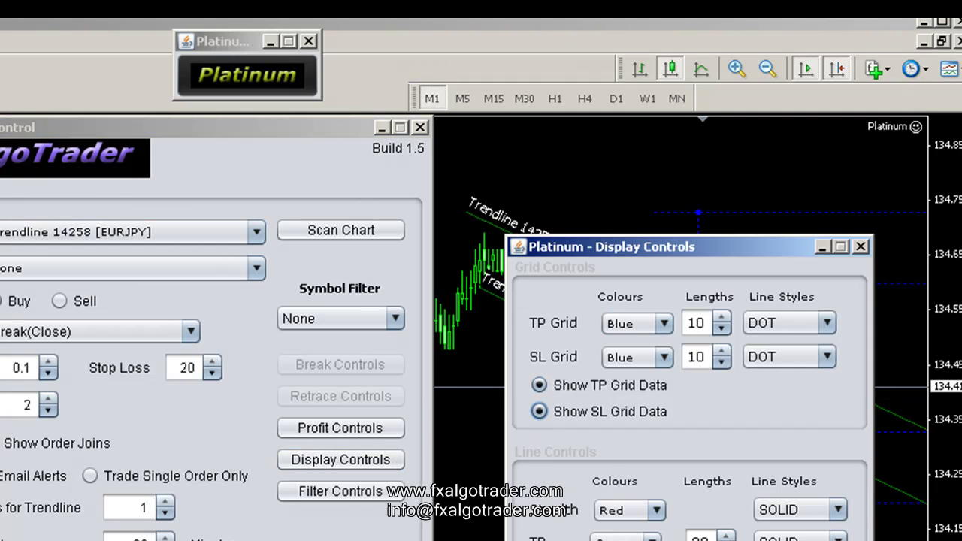
left_click(429, 449)
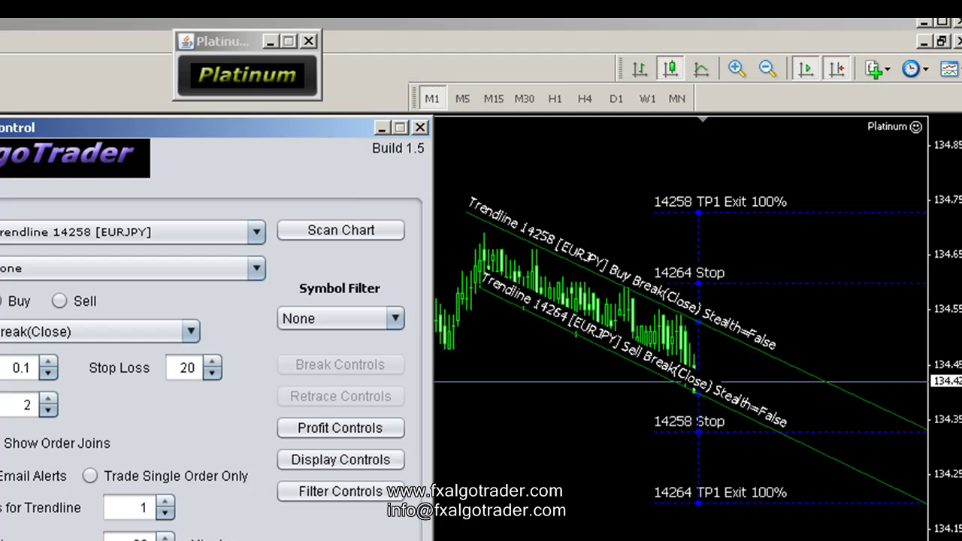
left_click(82, 232)
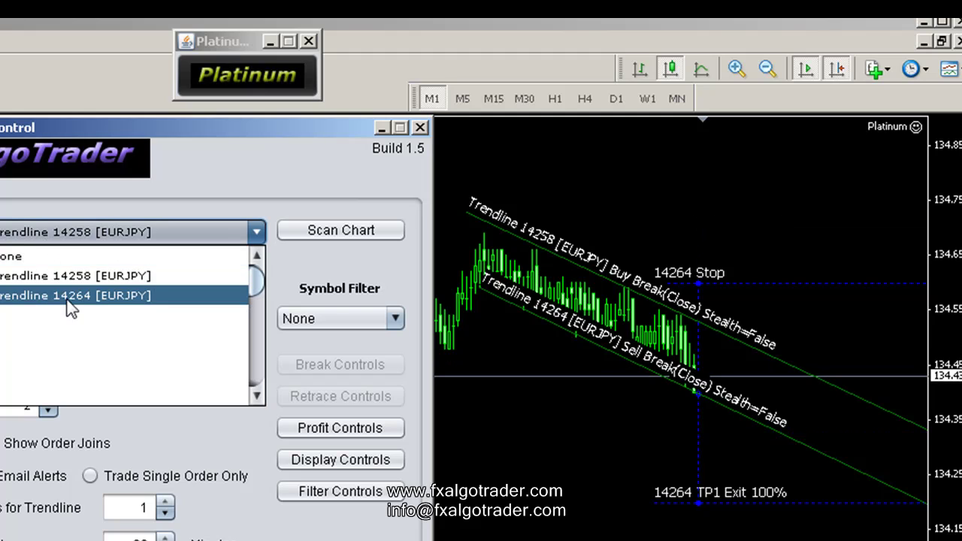
left_click(70, 301)
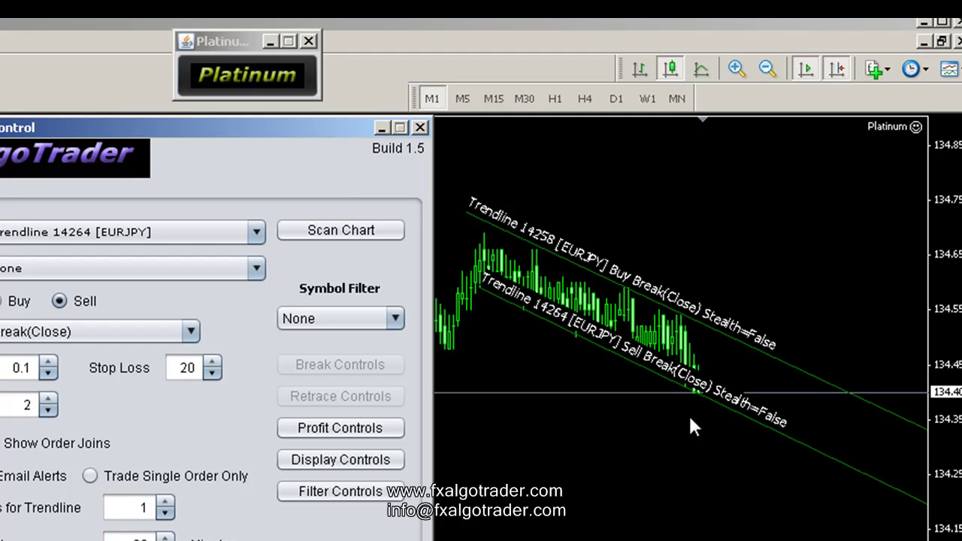
Close the AlgoTrader window, zoom in on the EURJPY chart, and switch to the Notepad notes.
left_click(420, 128)
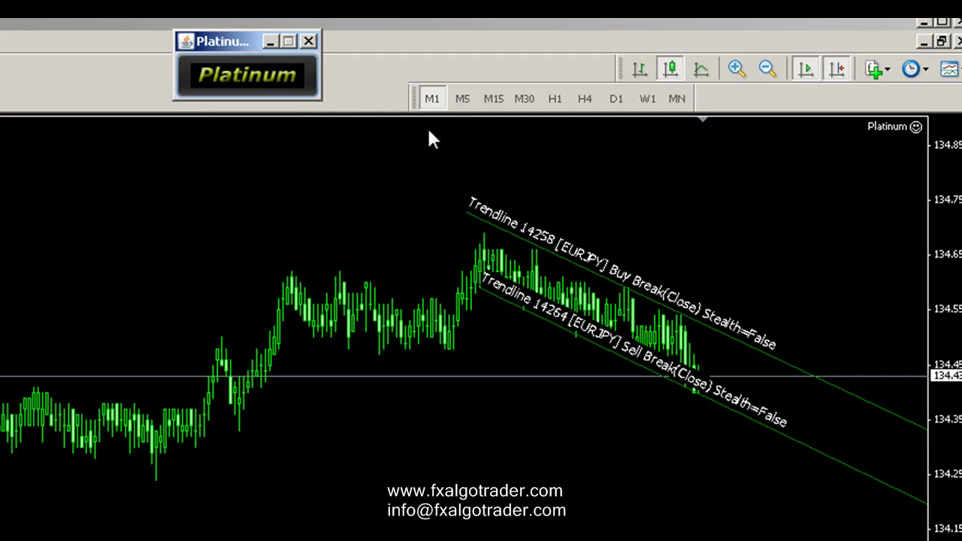
left_click(736, 69)
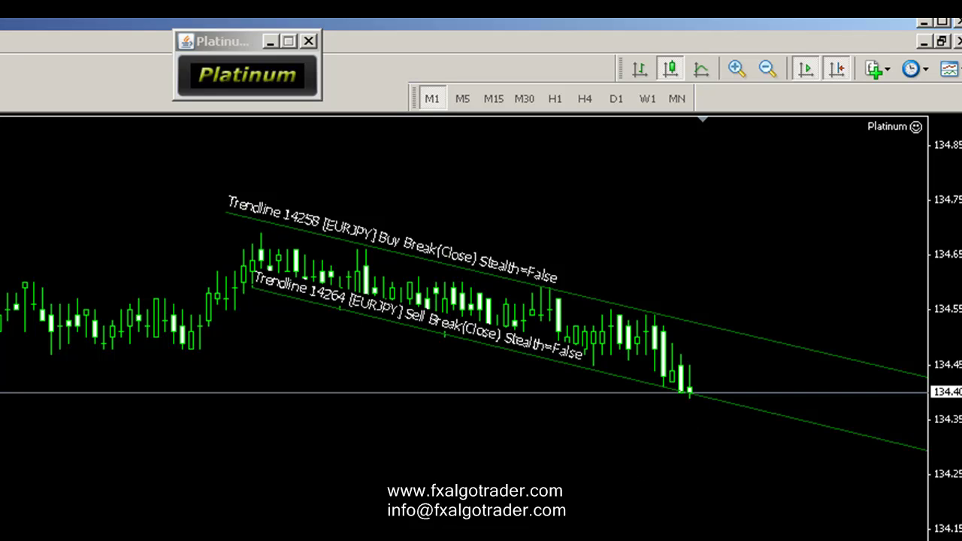
key("alt+Tab")
Place the Touch and Break trade-rule notes beside the chart, read through them, then close them.
left_click_drag(666, 379, 961, 95)
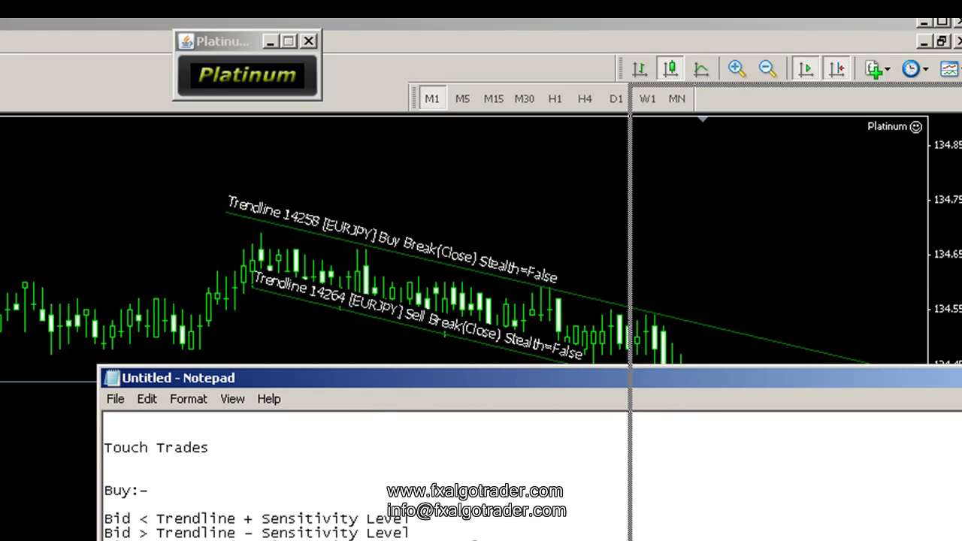
left_click_drag(901, 56, 959, 56)
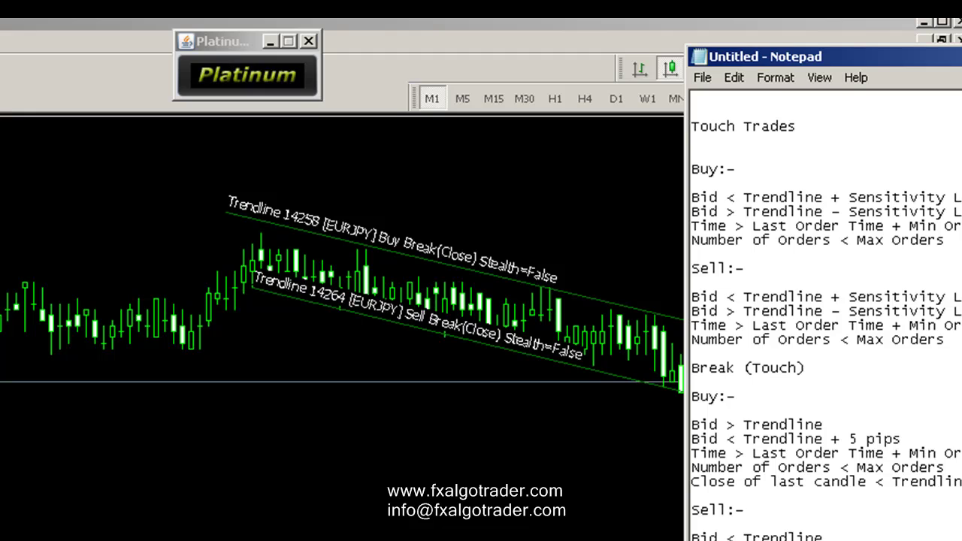
left_click_drag(827, 56, 854, 13)
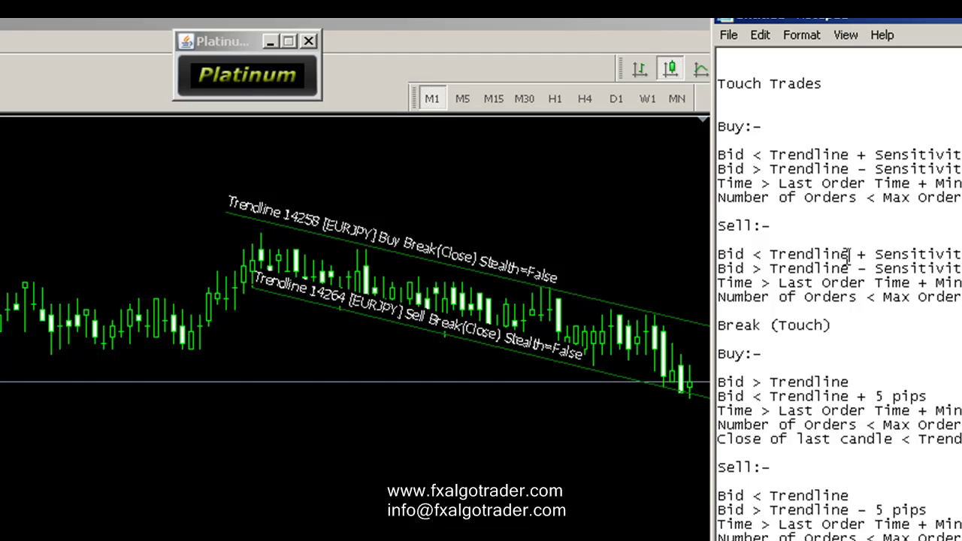
scroll(788, 255, "down", 2)
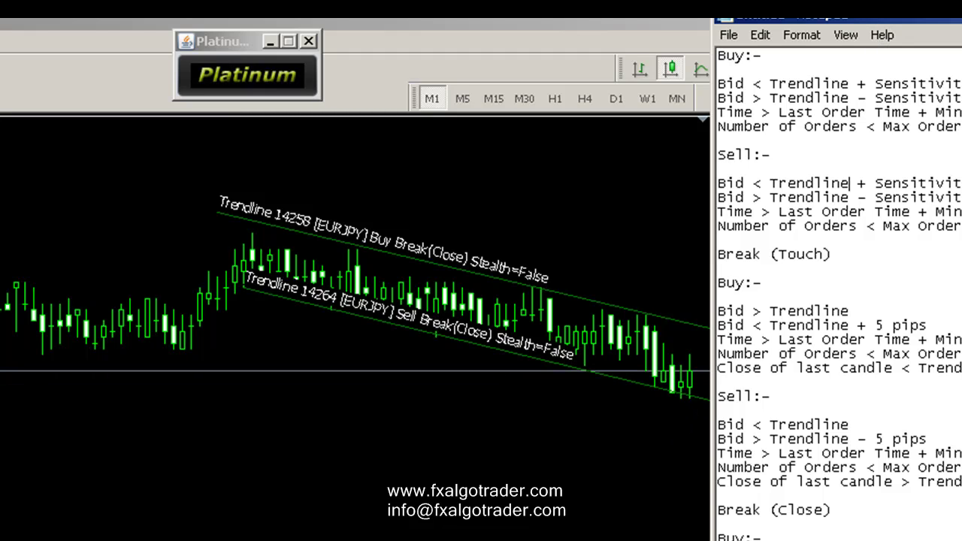
left_click_drag(827, 13, 896, 170)
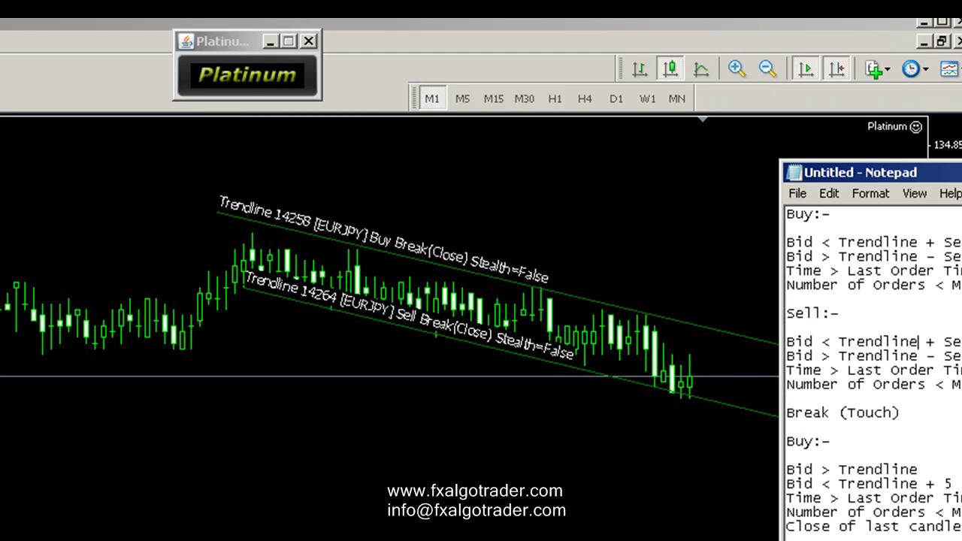
left_click_drag(954, 172, 529, 166)
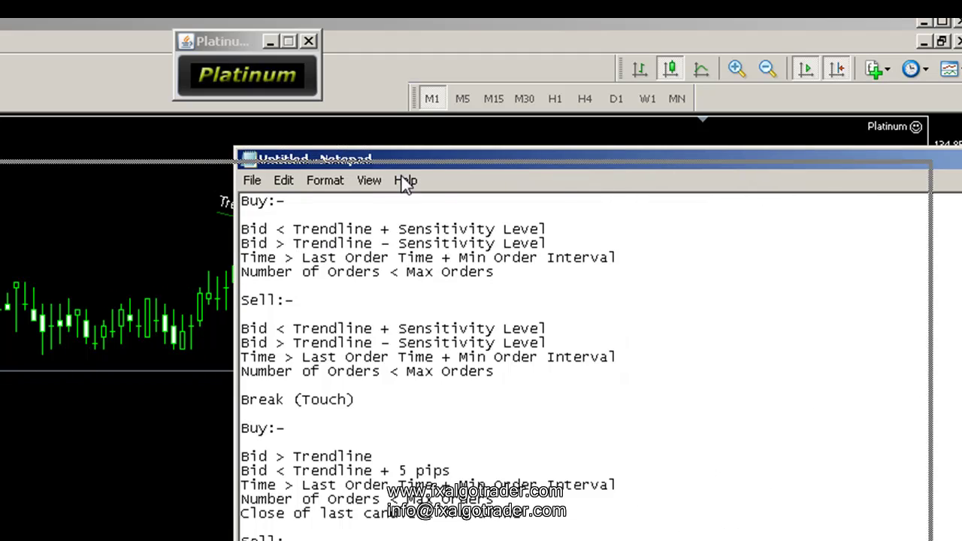
left_click_drag(771, 172, 804, 184)
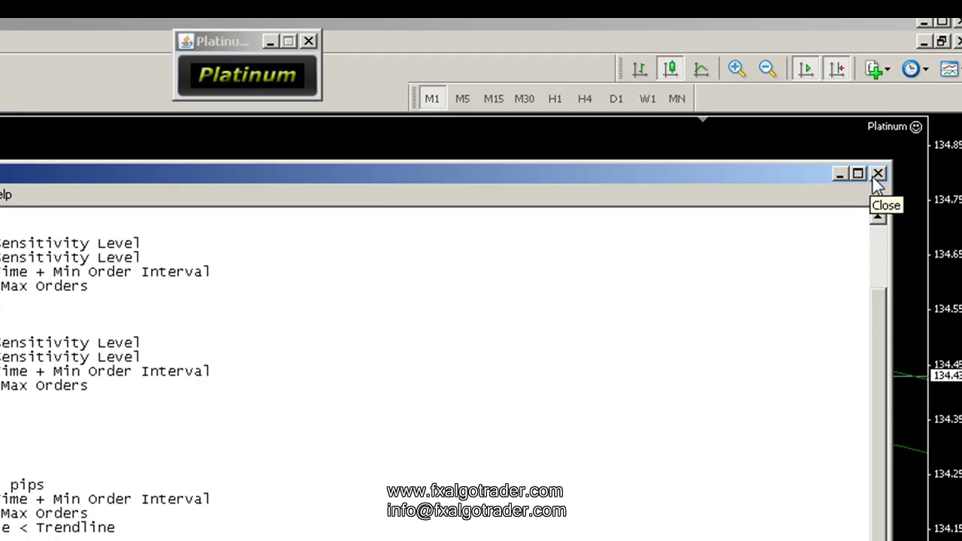
left_click(836, 174)
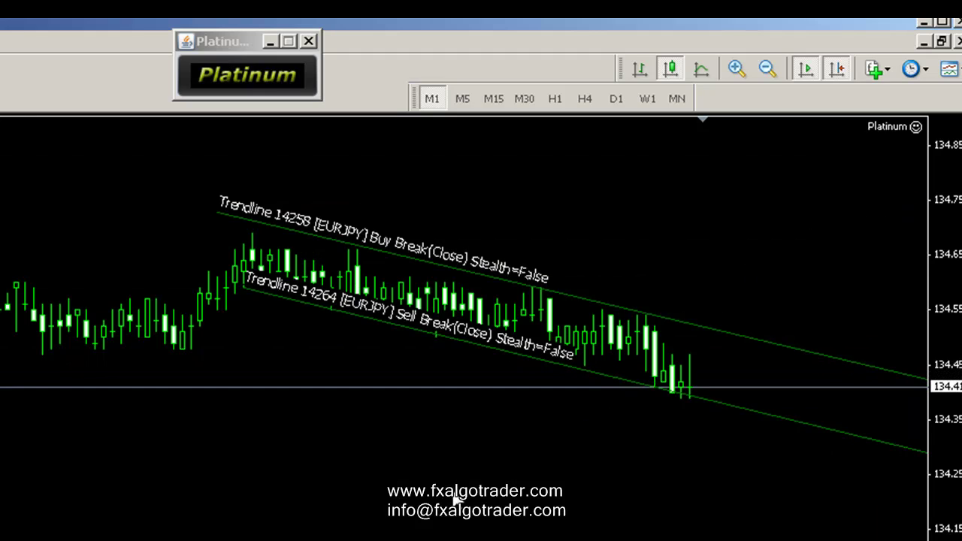
Move the Buy trendline 14258's anchors to steepen it, then deselect both trendlines.
double_click(713, 332)
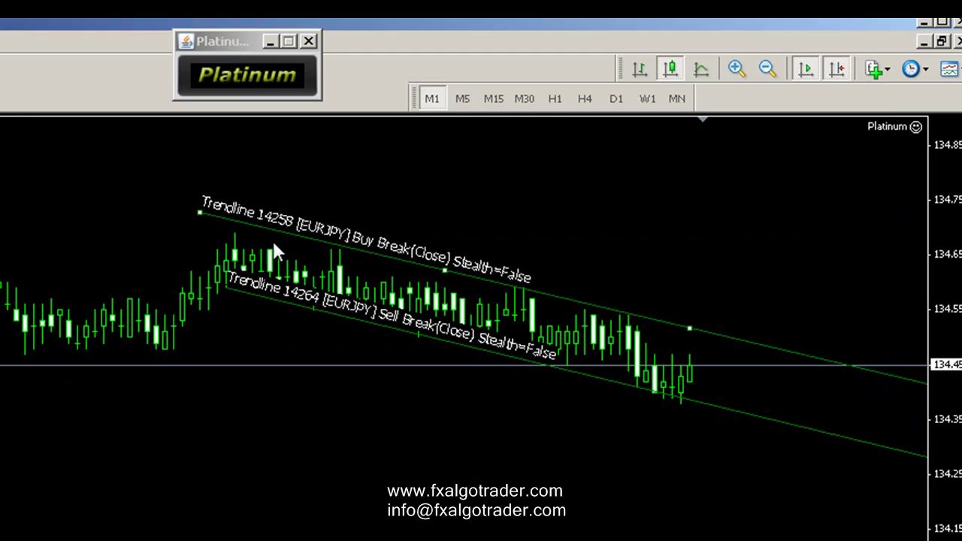
left_click_drag(201, 211, 452, 266)
left_click_drag(690, 328, 695, 357)
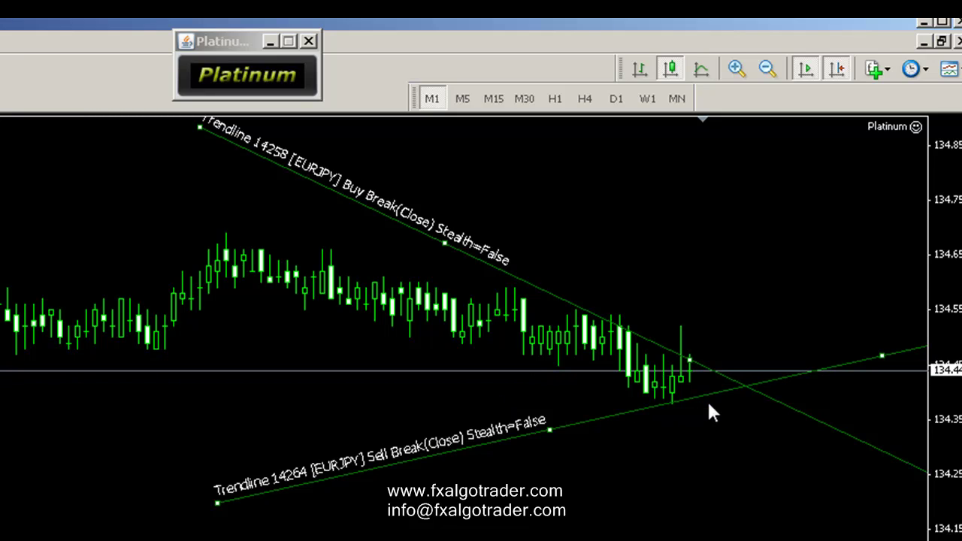
mouse_move(723, 371)
double_click(444, 242)
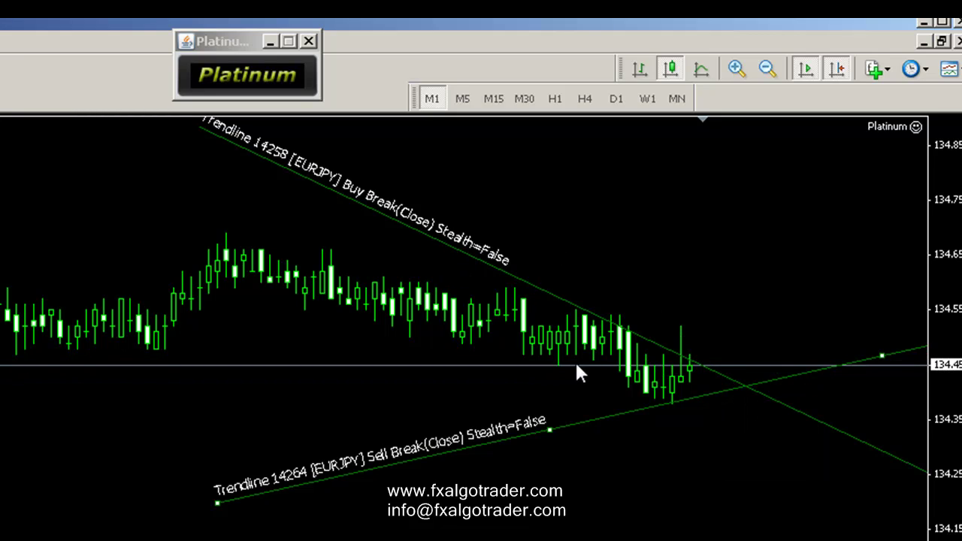
double_click(546, 427)
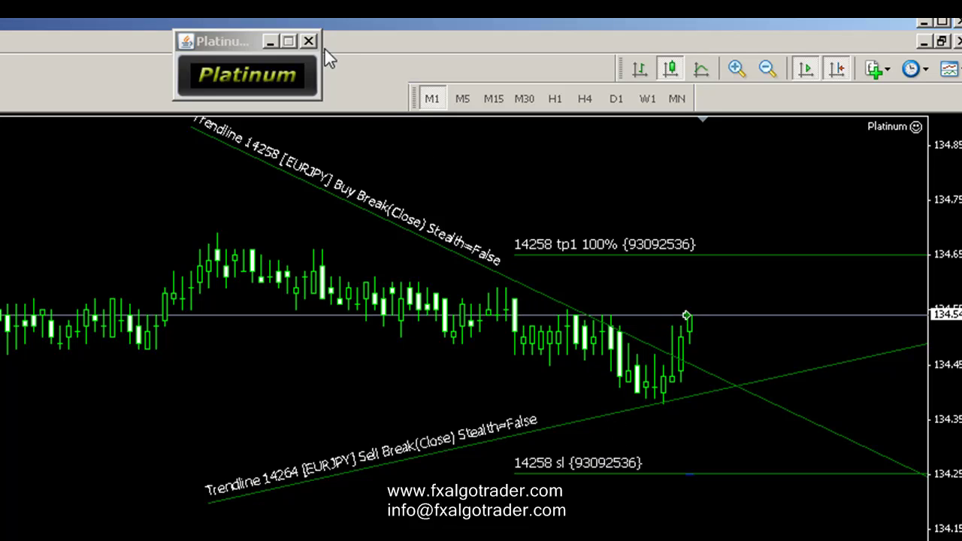
Reopen the AlgoTrader control panel from the small Platinum button.
left_click(253, 72)
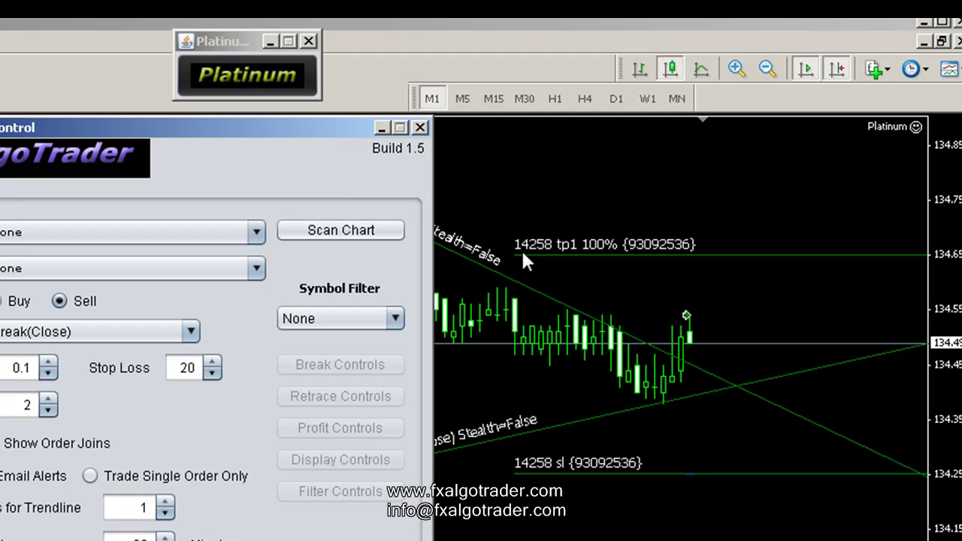
Enable Show Order Joins for Trendline 14258 [EURJPY], then close the Platinum control panel.
left_click(116, 234)
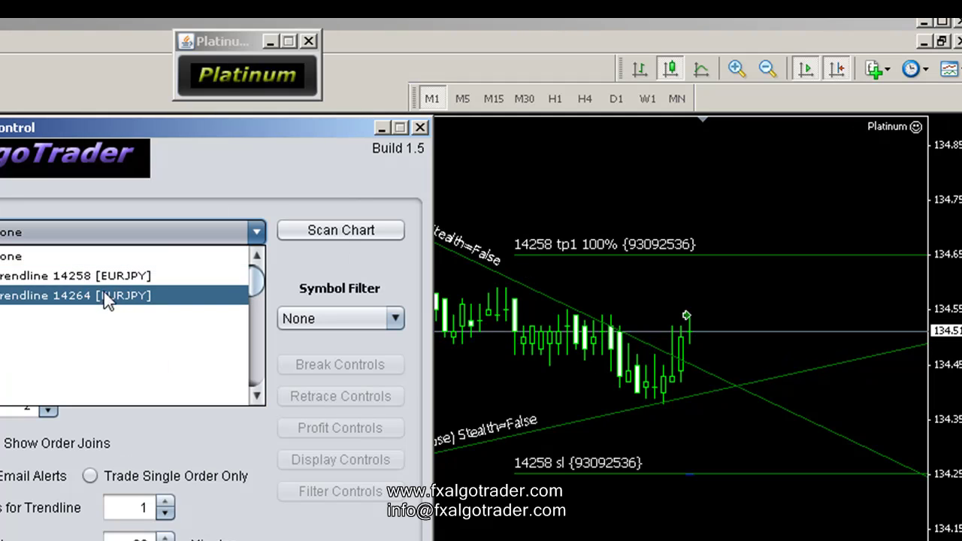
left_click(112, 276)
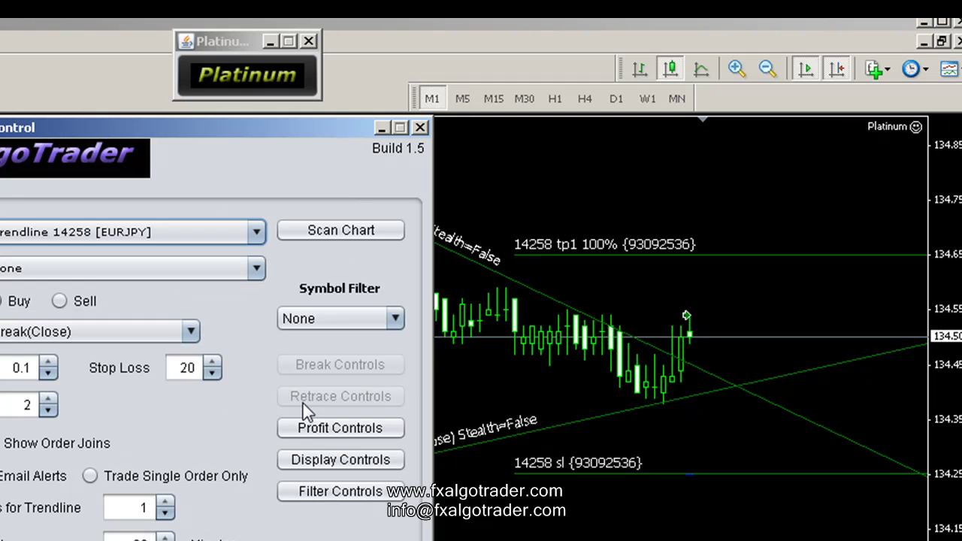
left_click(5, 447)
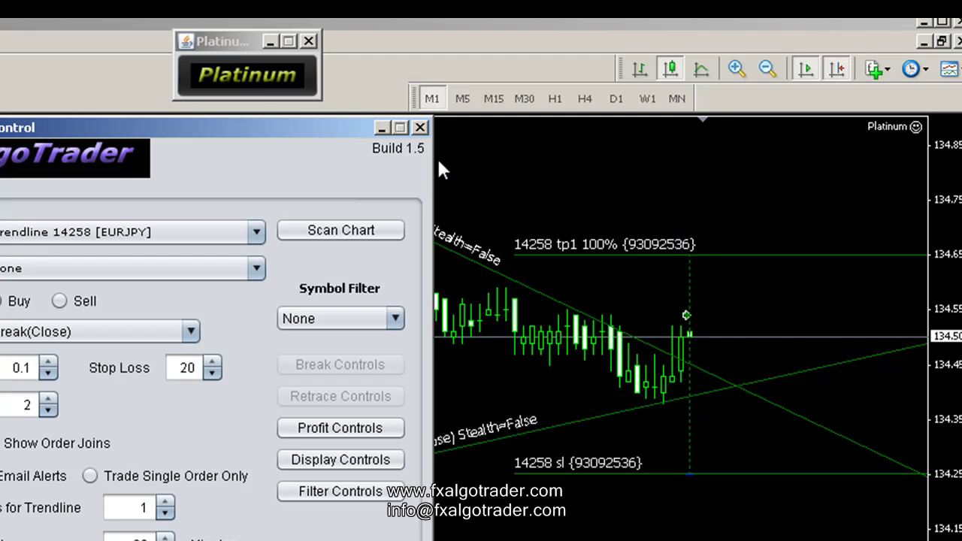
left_click(420, 128)
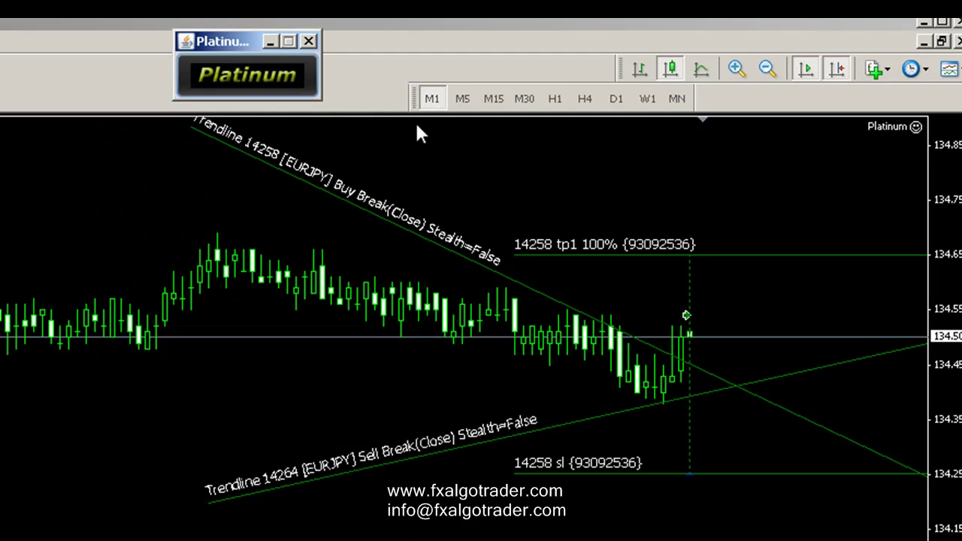